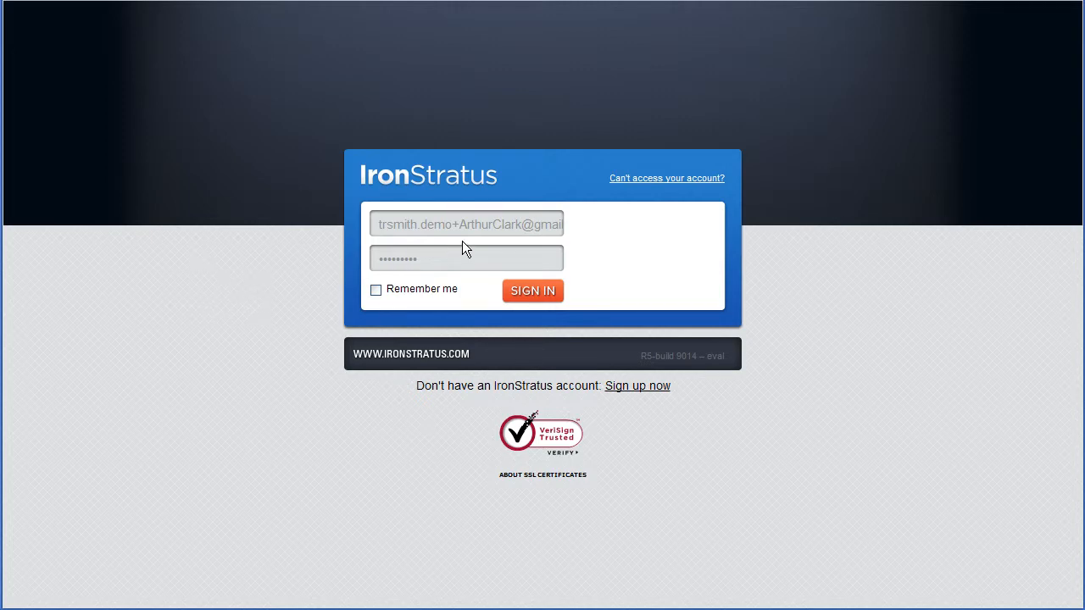
Step: Sign in with the prefilled credentials and launch Gmail from the BigCorp, Inc. vault
click(524, 297)
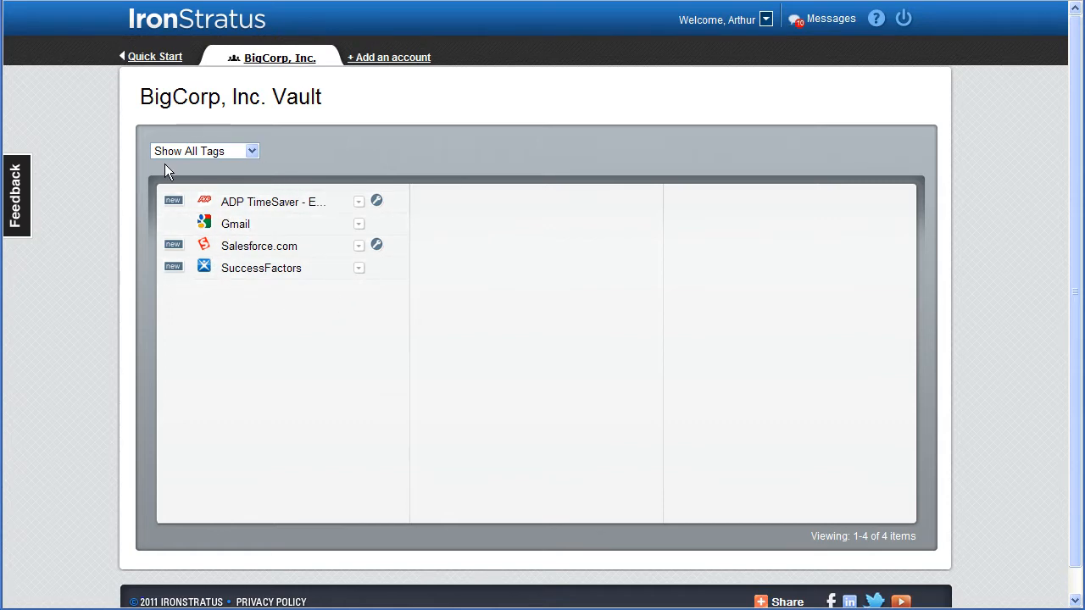
click(235, 226)
Step: Start adding another account and name it Home/Personal
click(377, 59)
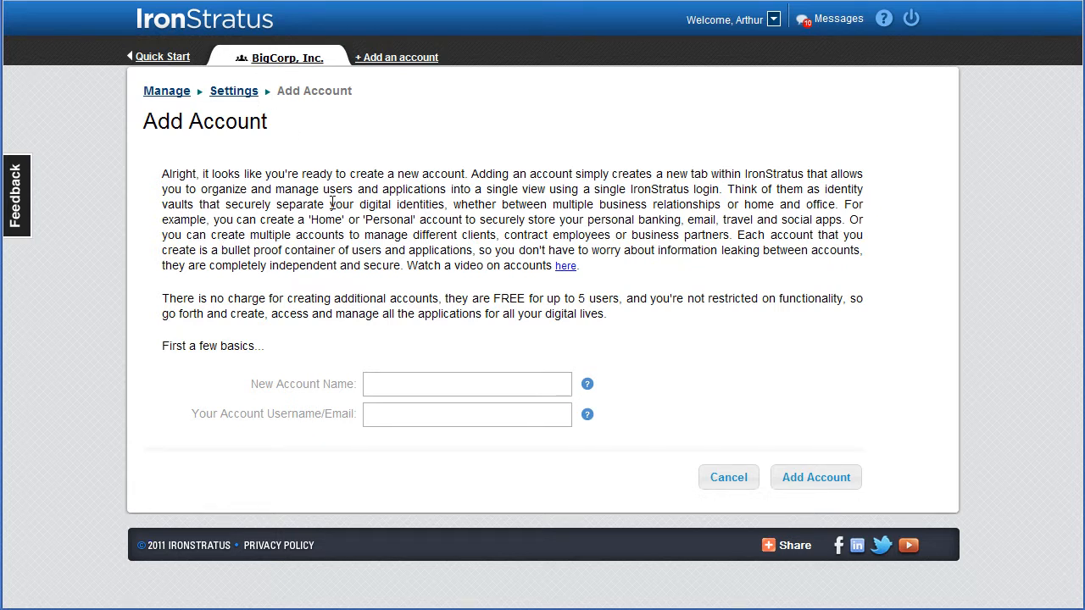
click(390, 382)
text(Hom)
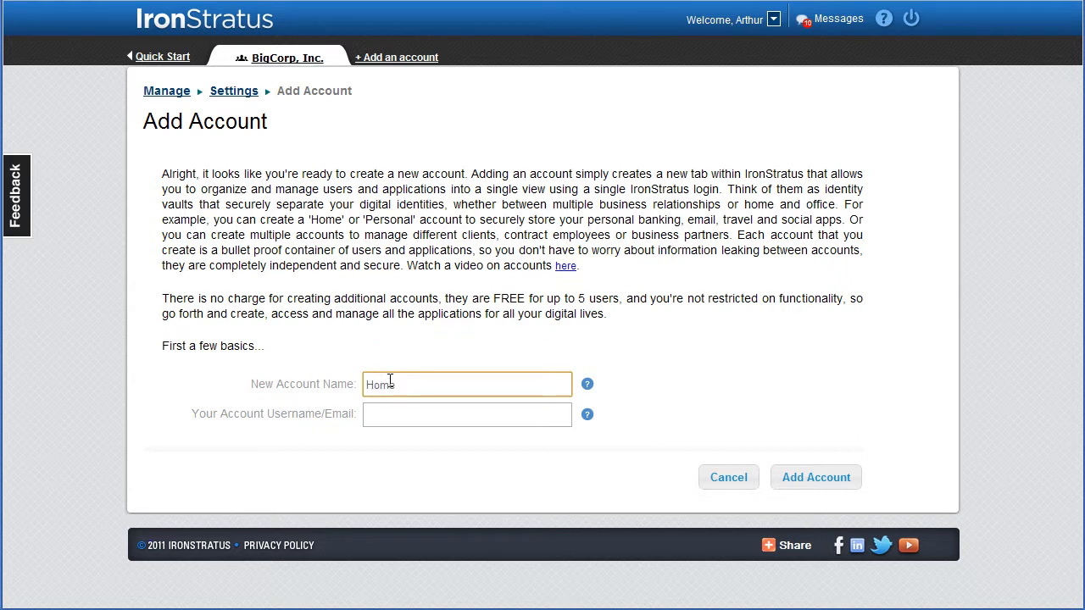
text(e/Personal)
Step: Enter the account's username e-mail, create the Home/Personal account, and dismiss the getting-started guide
click(401, 416)
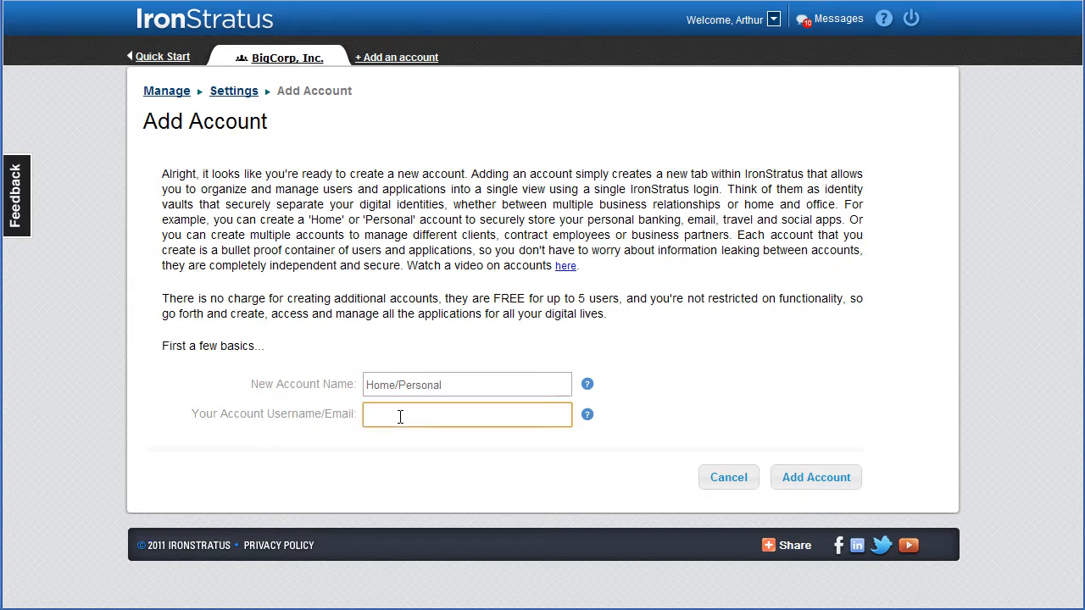
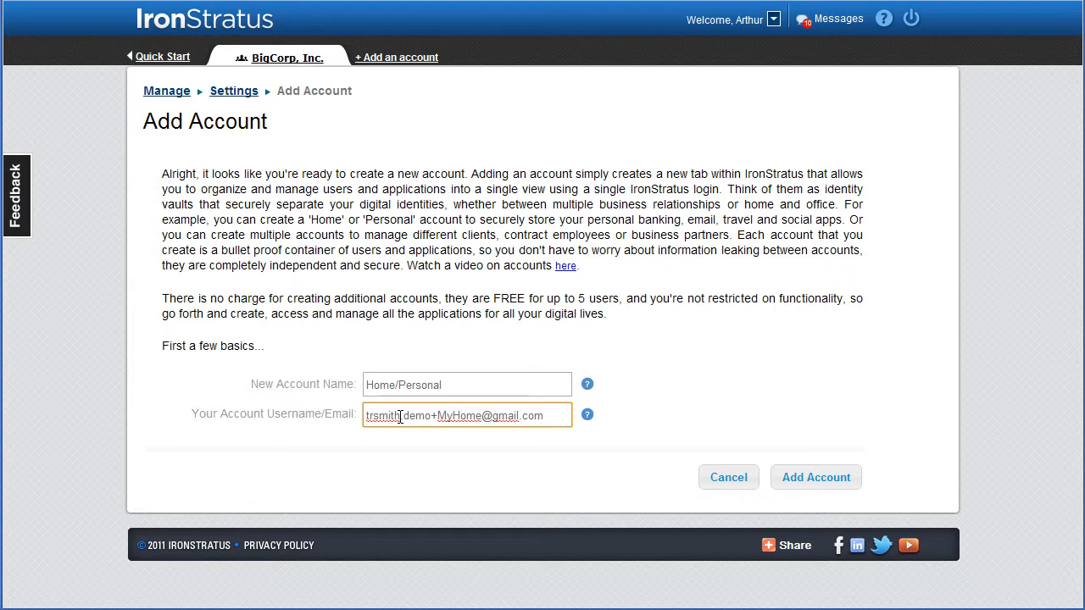
click(814, 485)
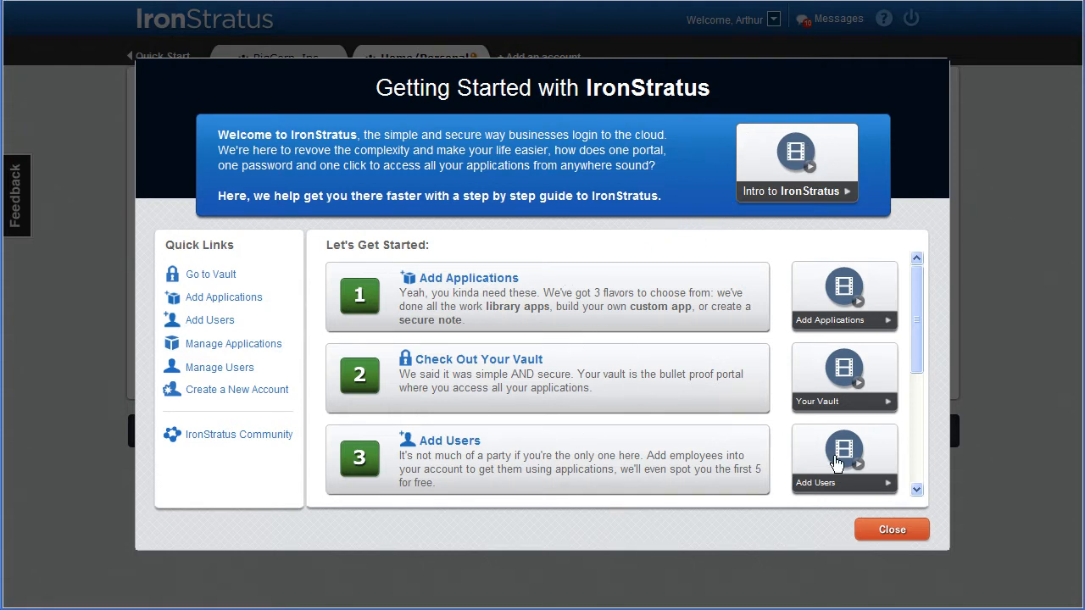
click(890, 532)
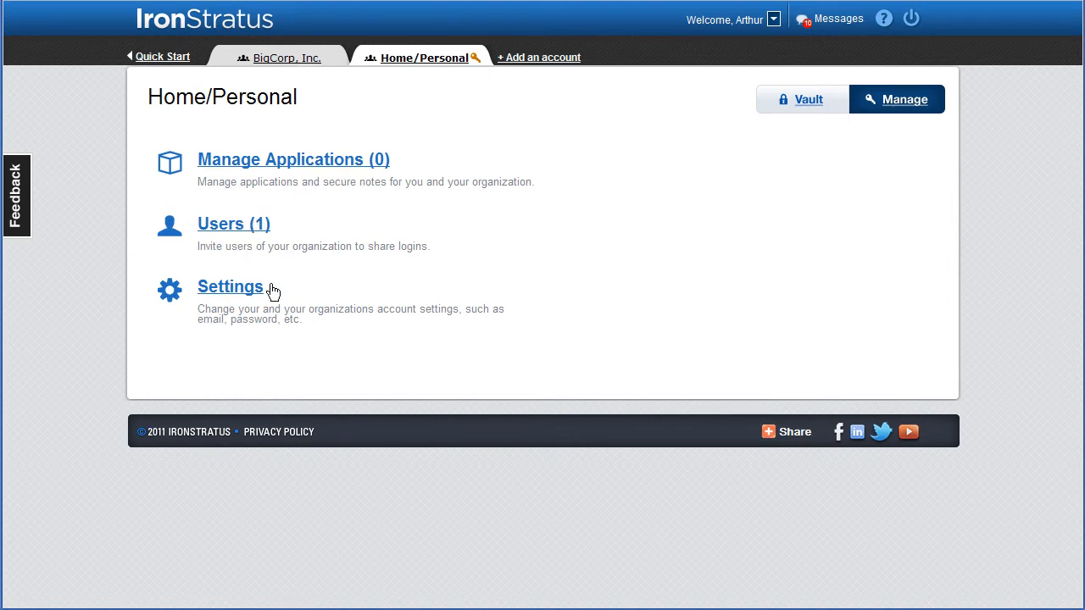
Step: View the account management details for the BigCorp, Inc. account
click(288, 59)
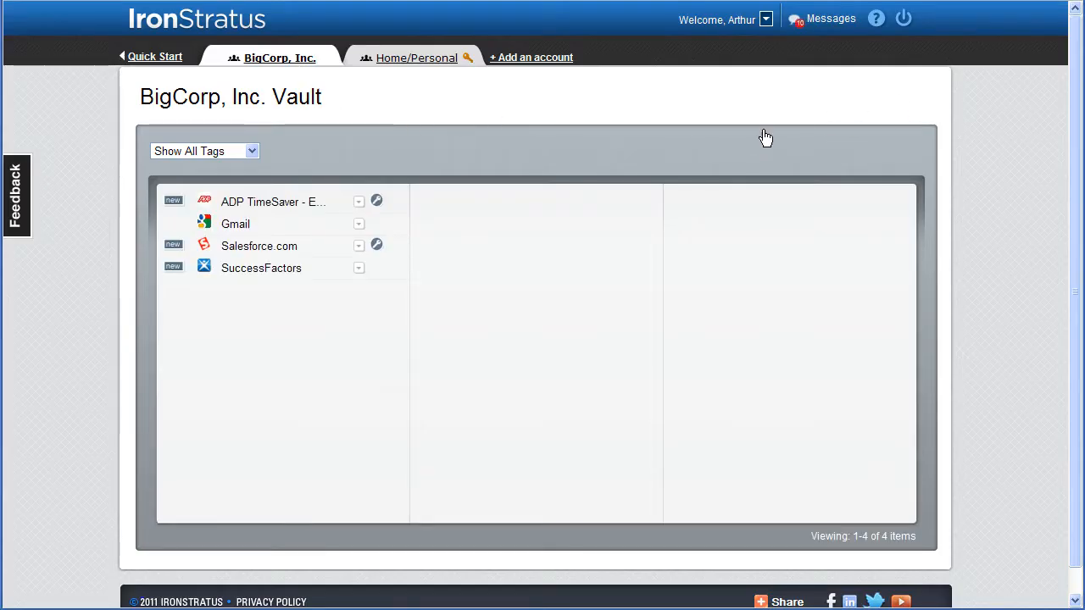
click(766, 19)
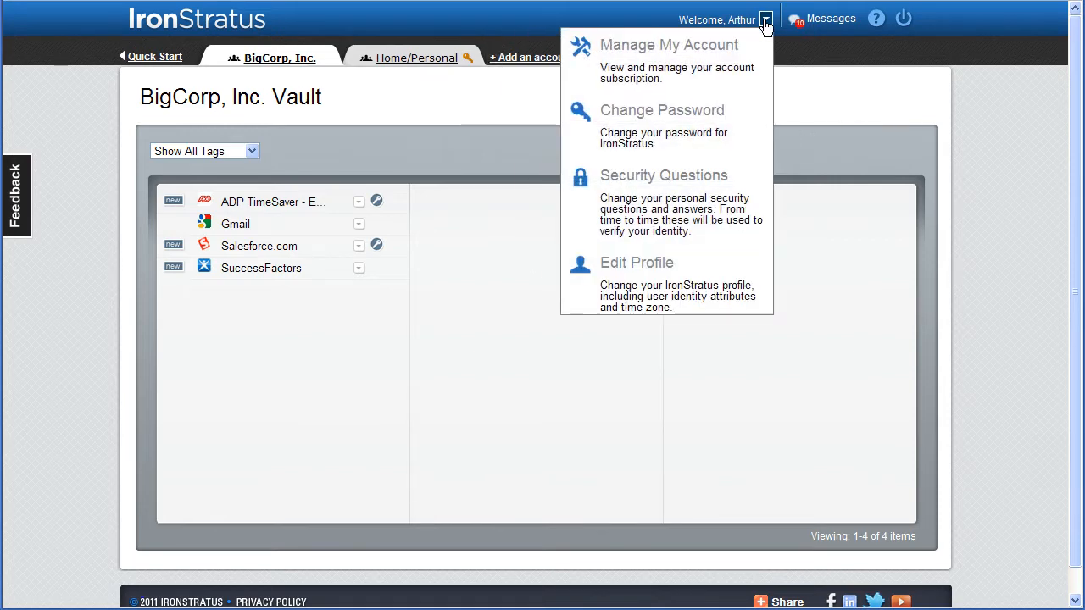
click(678, 56)
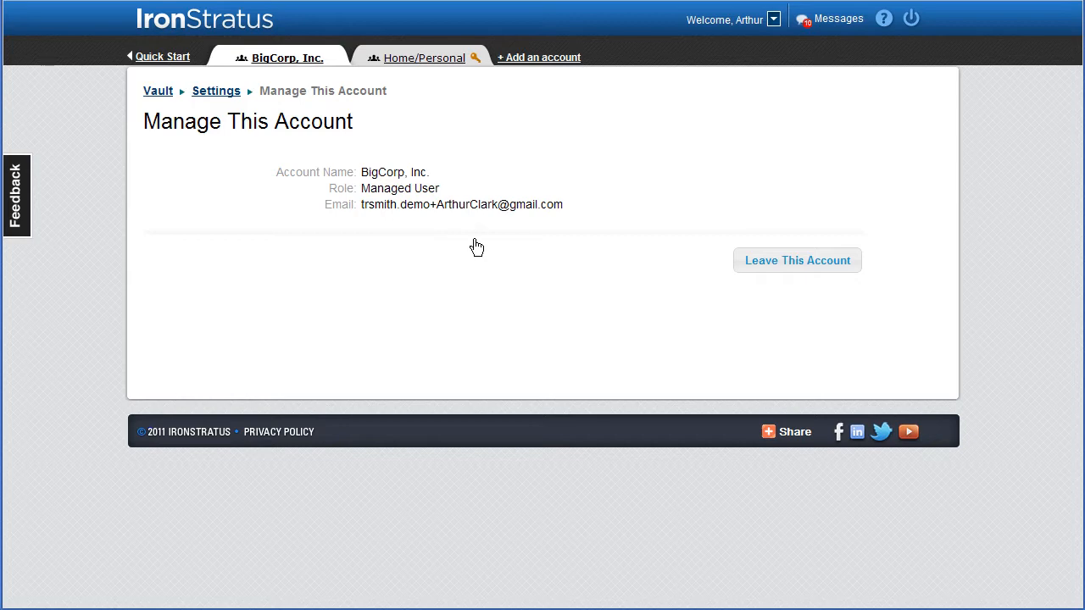
Step: In the Home/Personal account, start adding a library application, search for "amer" and select American Airlines
click(432, 61)
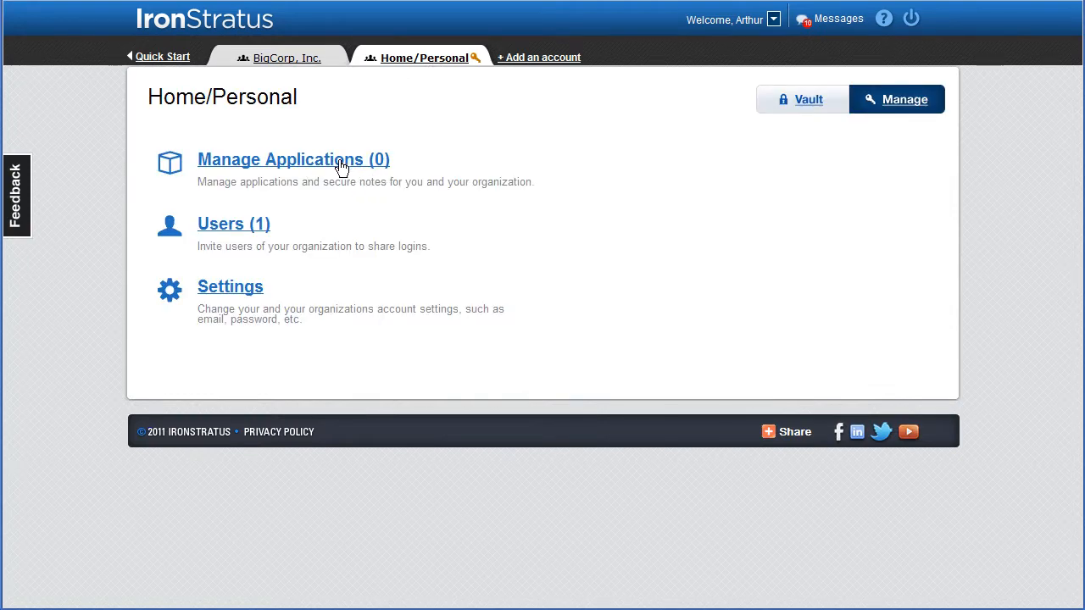
click(340, 166)
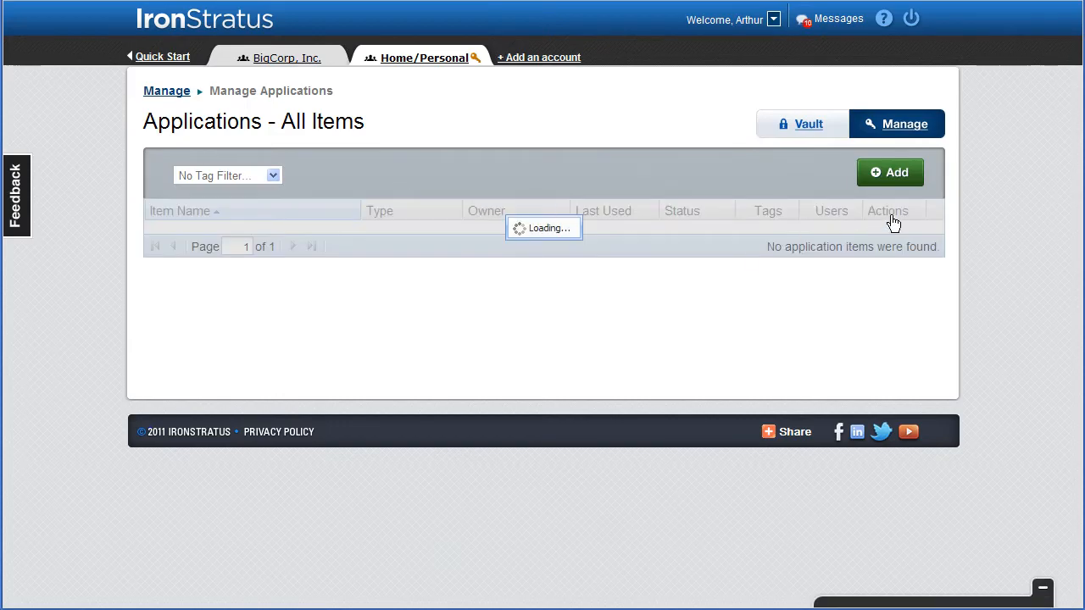
click(890, 175)
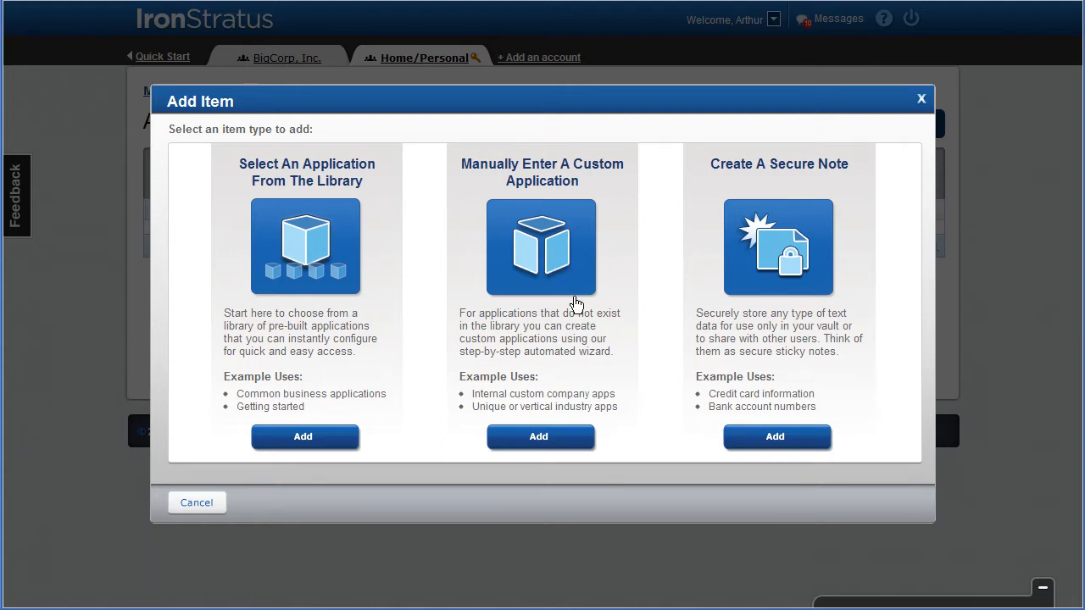
click(304, 437)
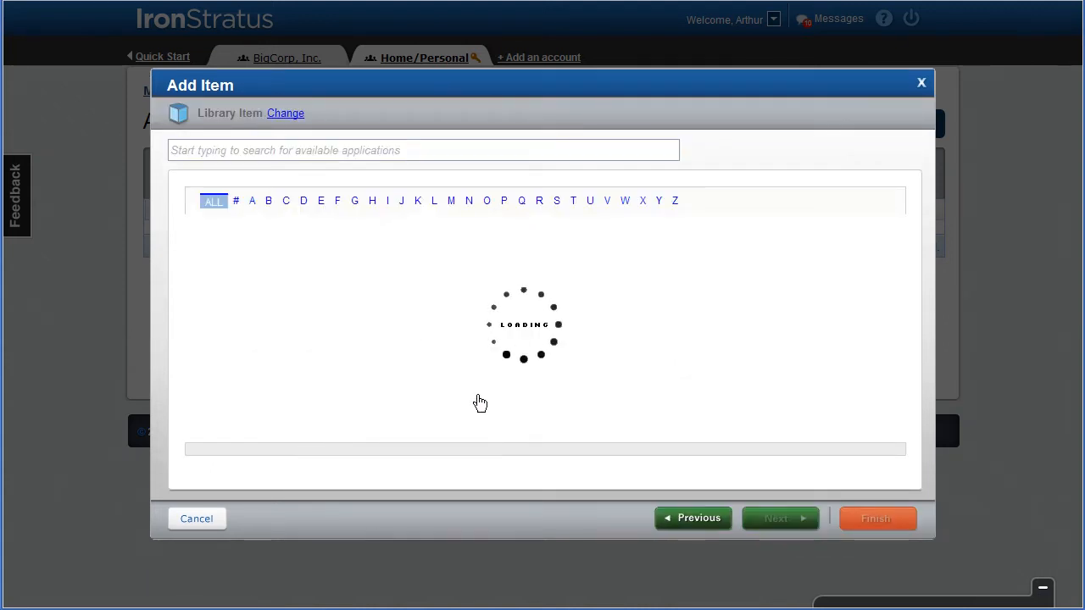
click(327, 150)
text(amer)
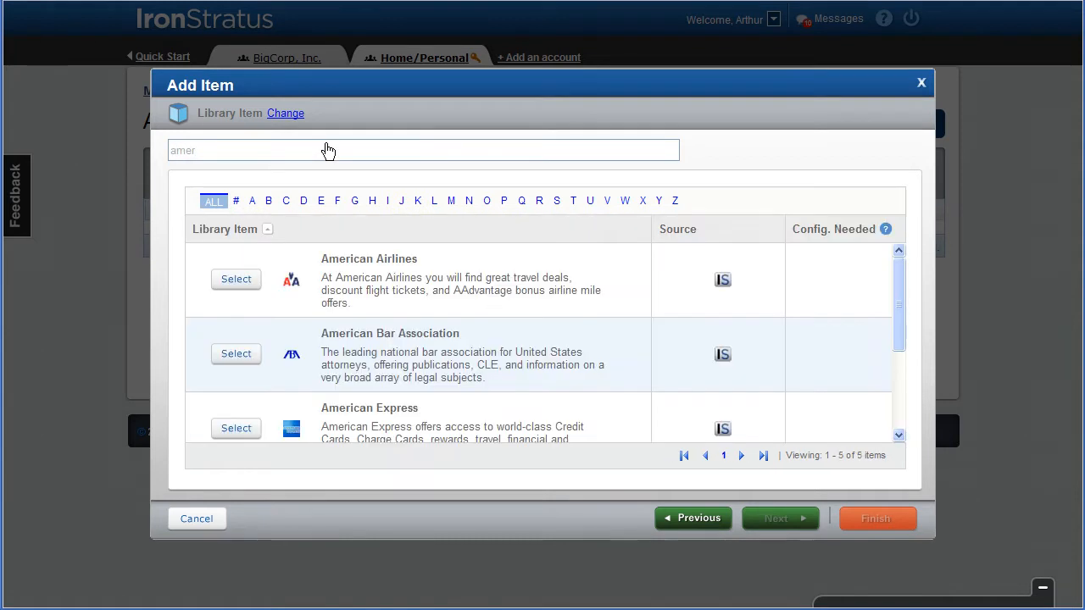
click(240, 283)
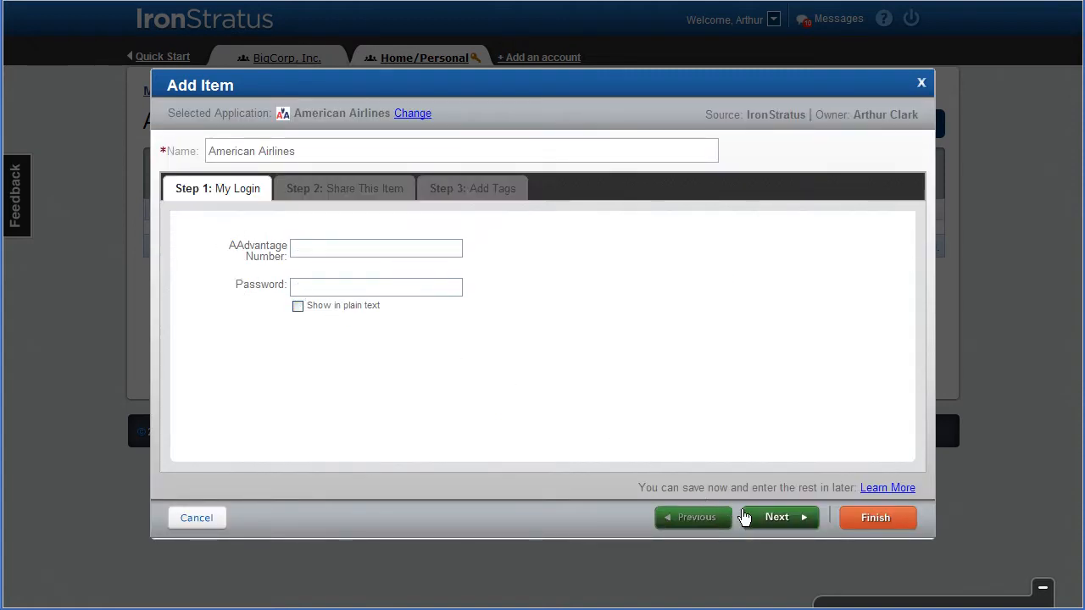
Step: Keep American Airlines private without login details, tag it with a new "Travel Apps" tag, and finish adding it
click(766, 526)
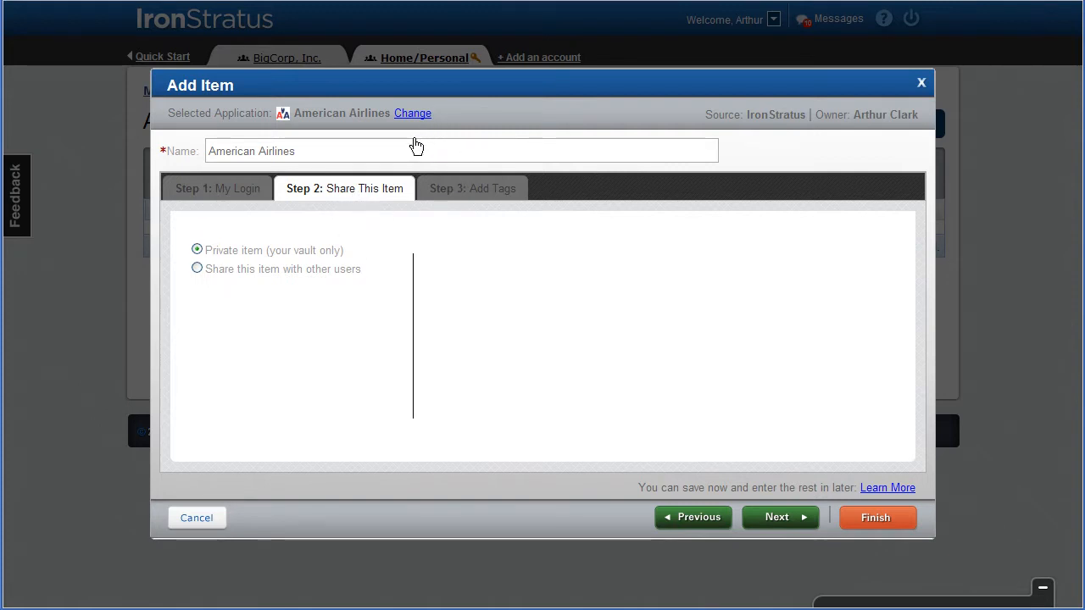
click(770, 518)
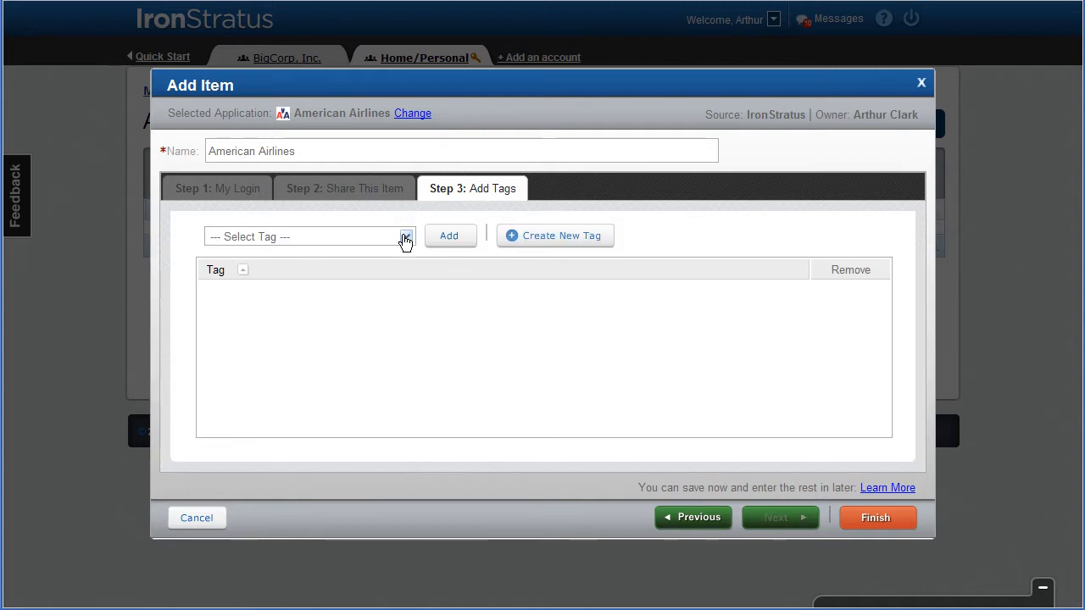
click(407, 239)
click(530, 241)
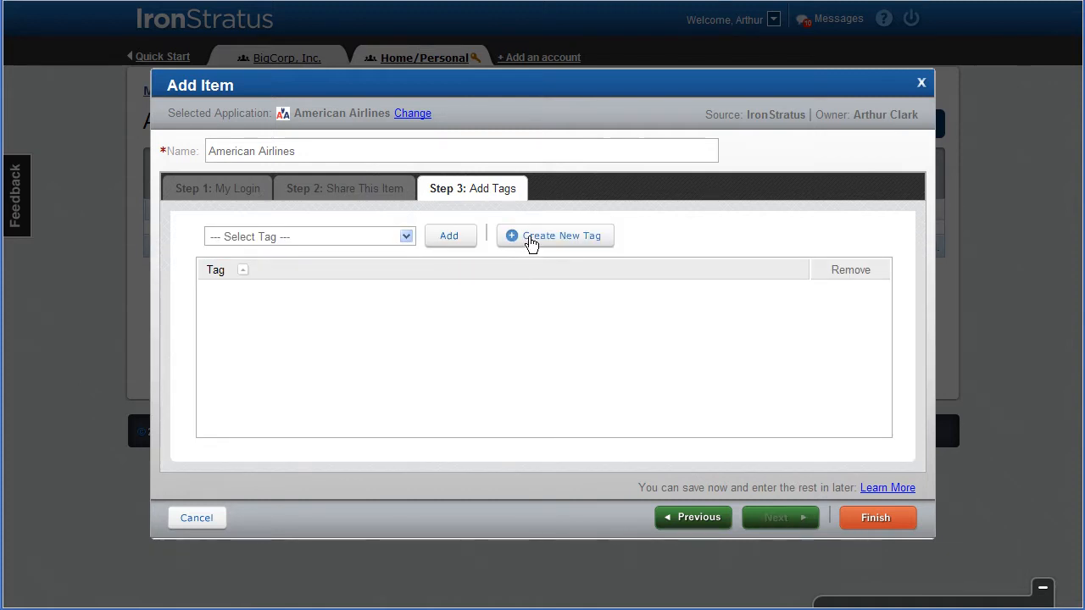
text(Travel Apps)
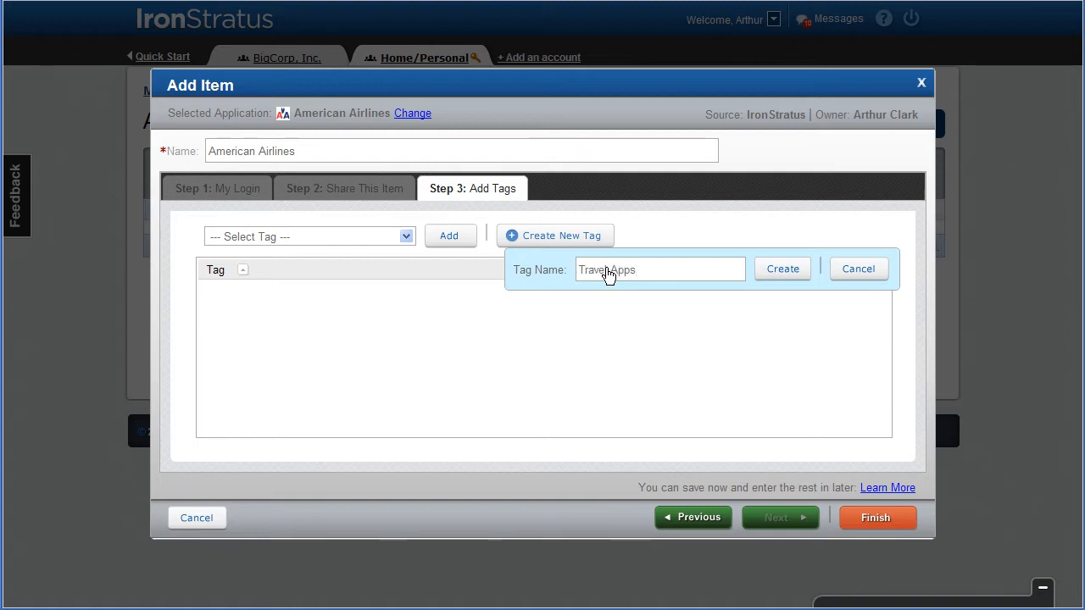
click(781, 272)
click(876, 520)
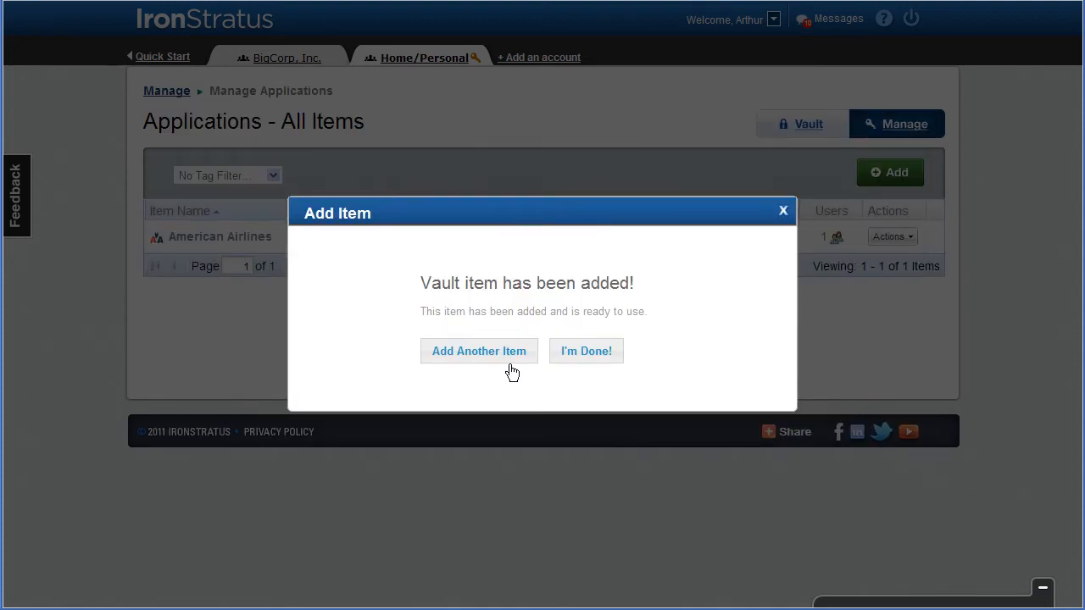
Step: Start adding another library application, search for "chase" and select Chase
click(485, 361)
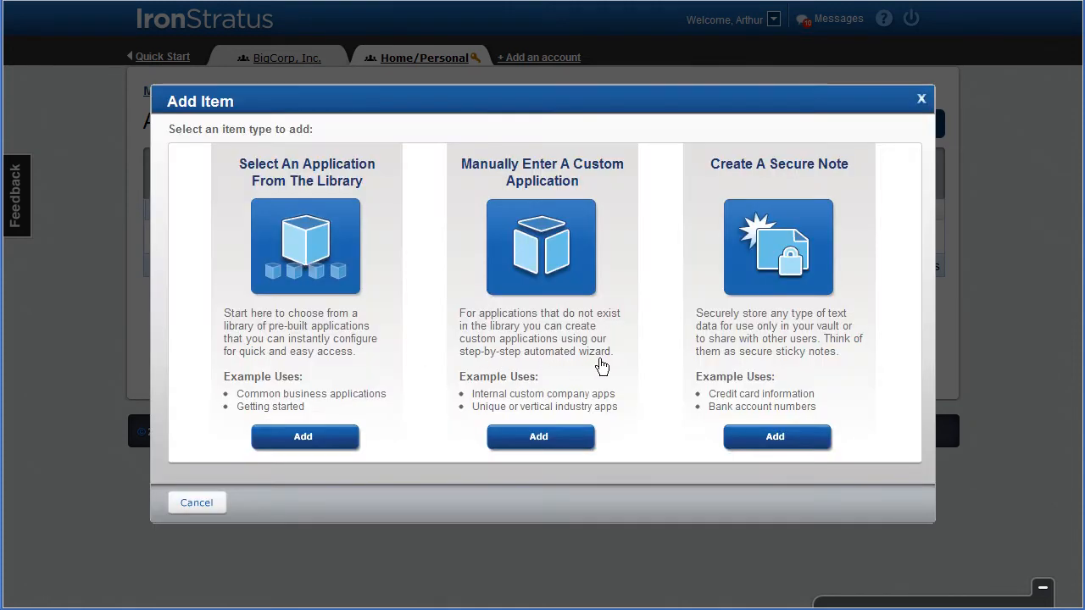
click(283, 442)
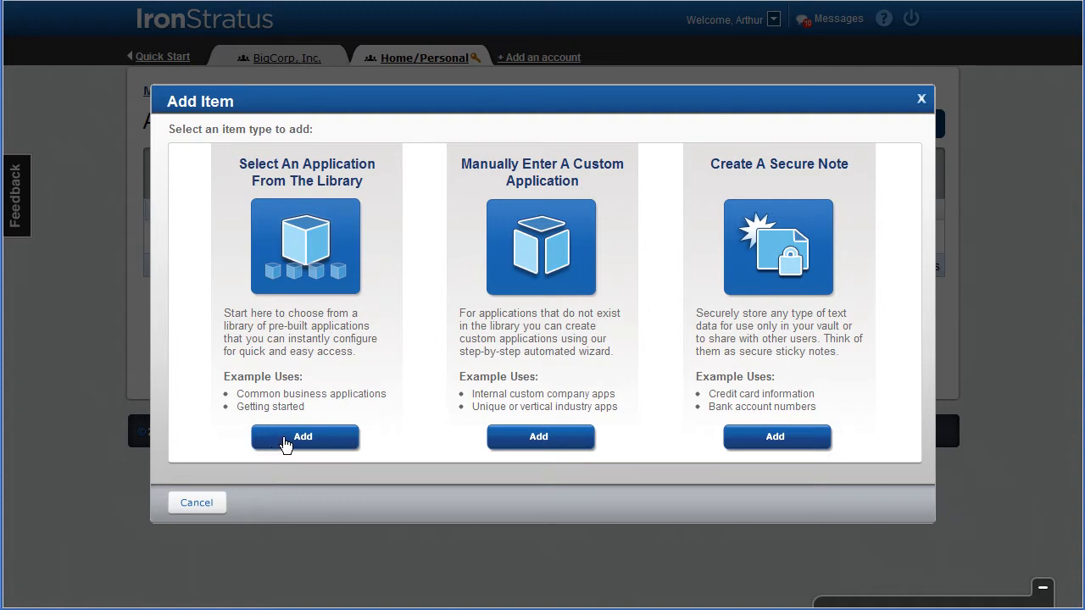
click(282, 155)
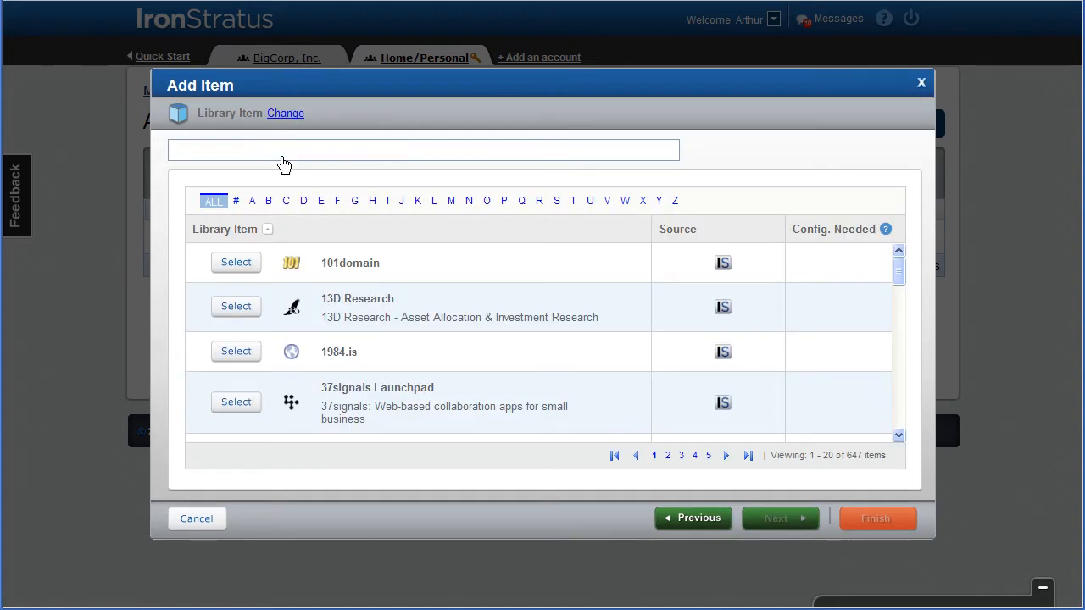
text(chase)
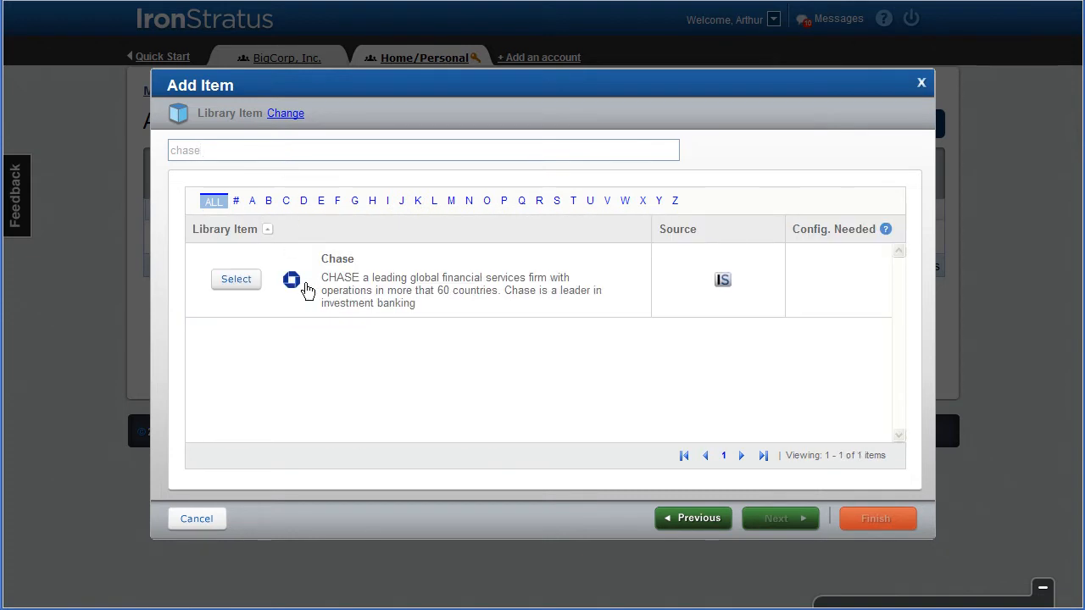
click(245, 286)
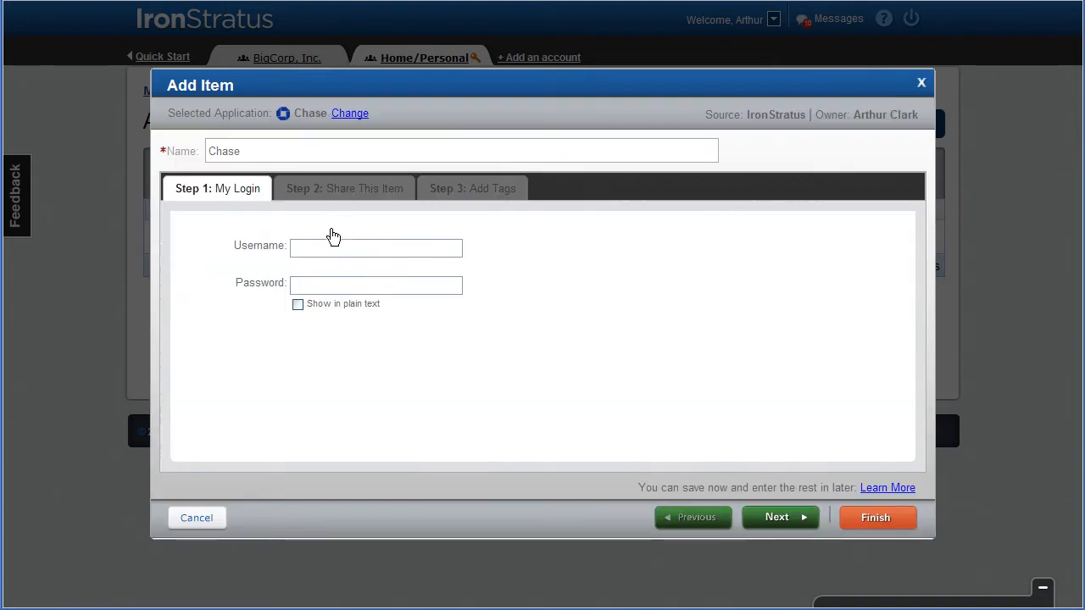
Step: Keep Chase private without login details, tag it with a new "Banking Apps" tag, and finish adding items
click(777, 519)
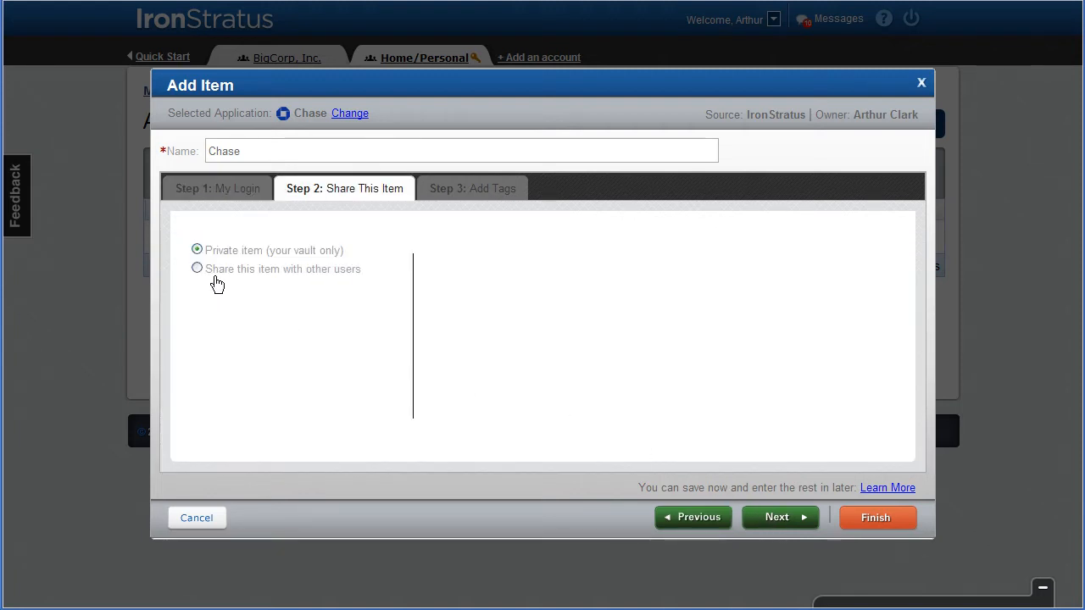
click(767, 519)
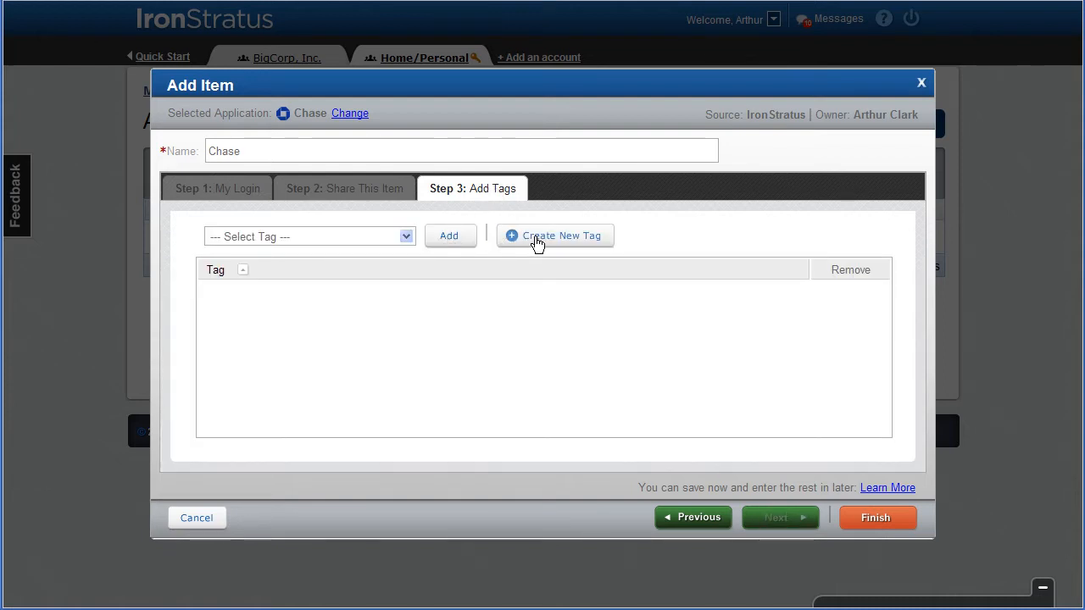
click(536, 238)
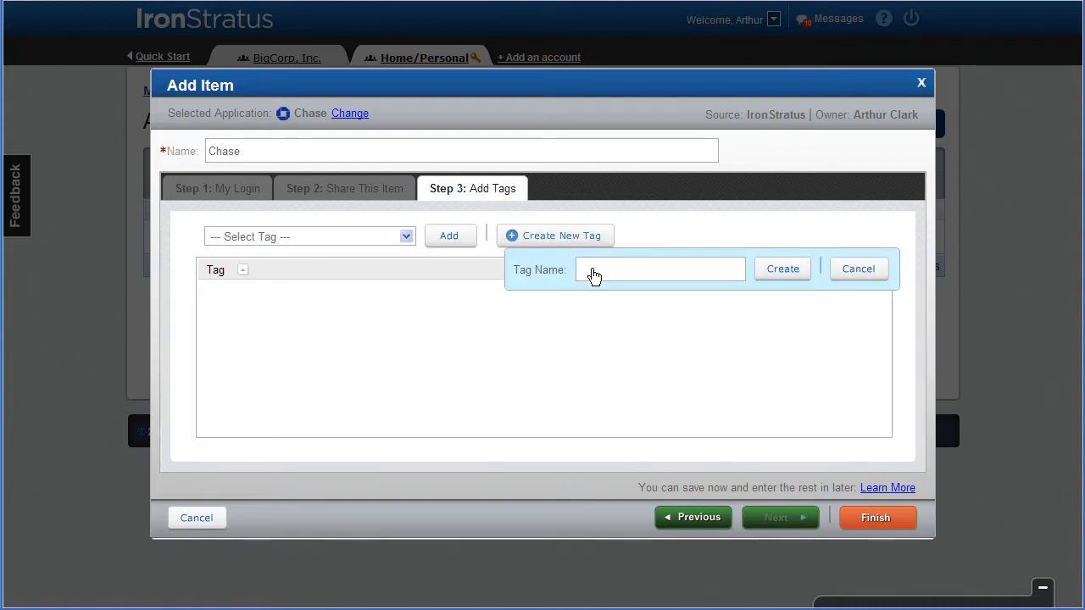
text(Banking Apps)
click(777, 269)
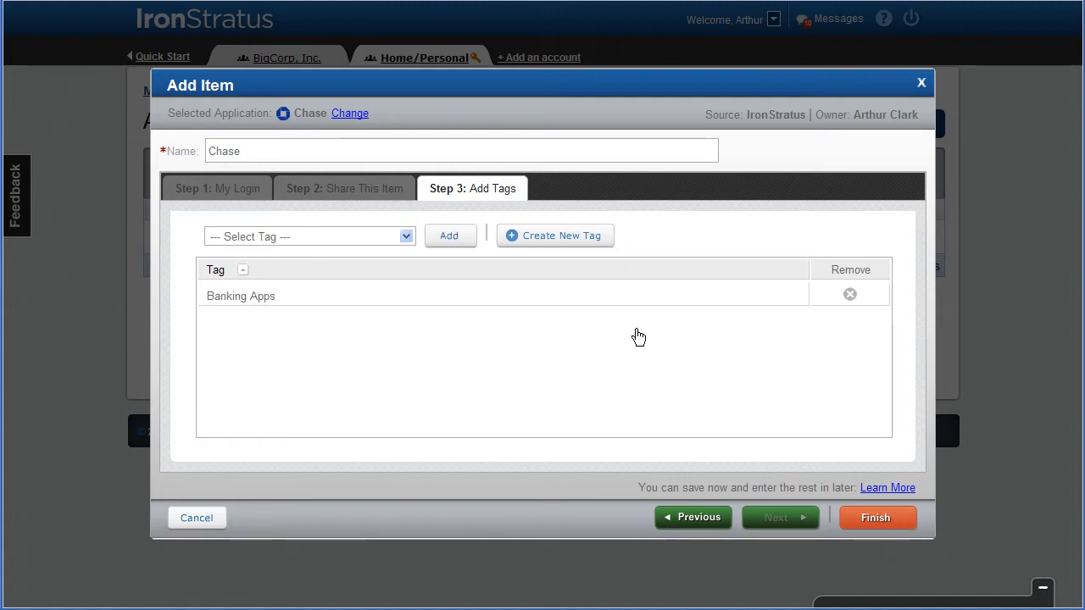
click(868, 523)
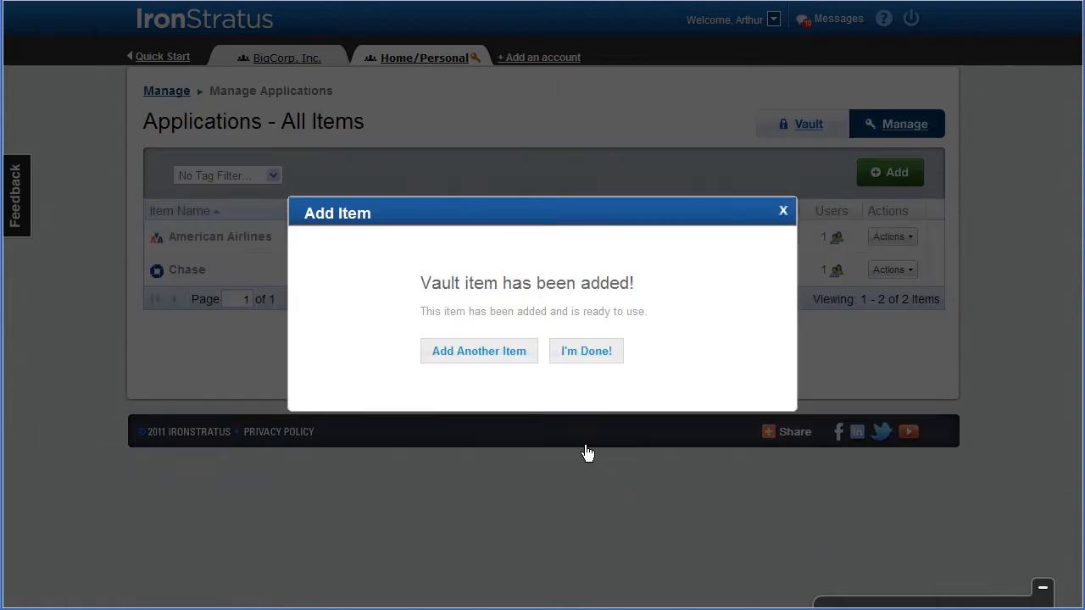
click(585, 358)
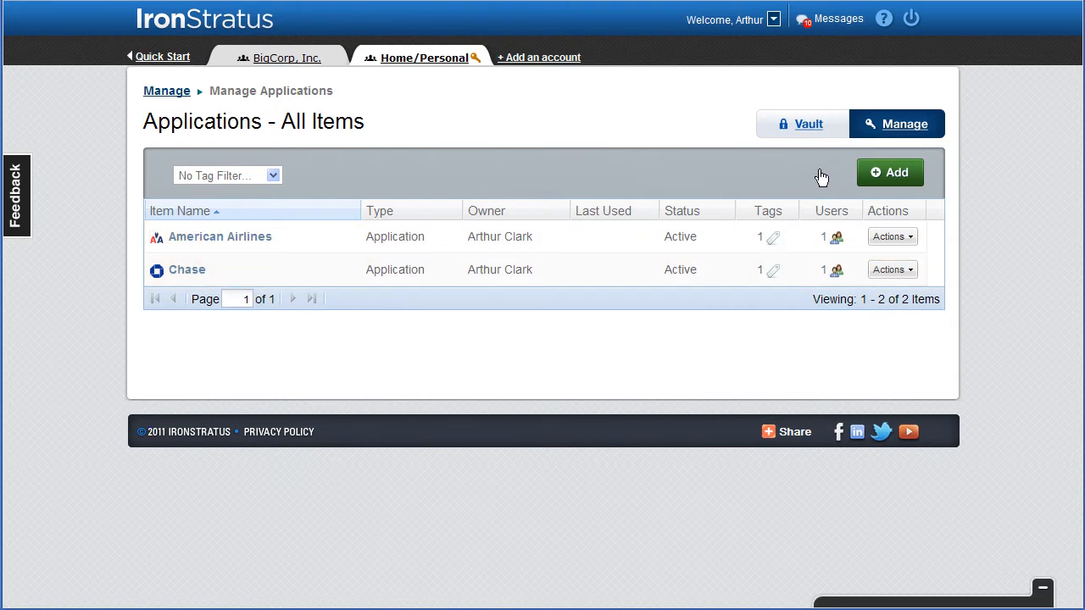
Step: Open the Home/Personal vault, launch American Airlines, and dismiss its login information prompt
click(809, 125)
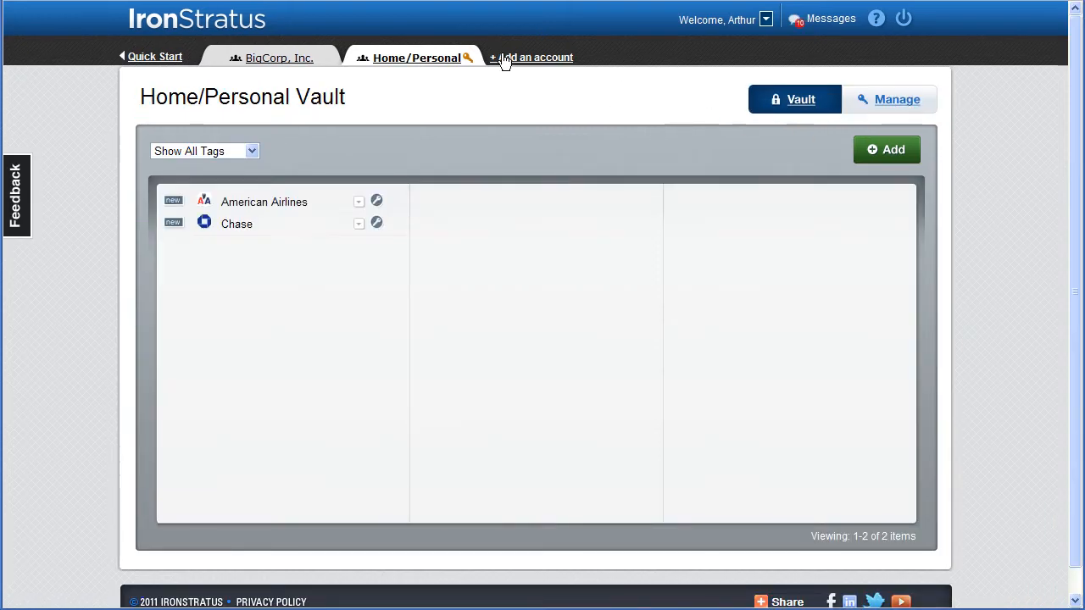
click(244, 209)
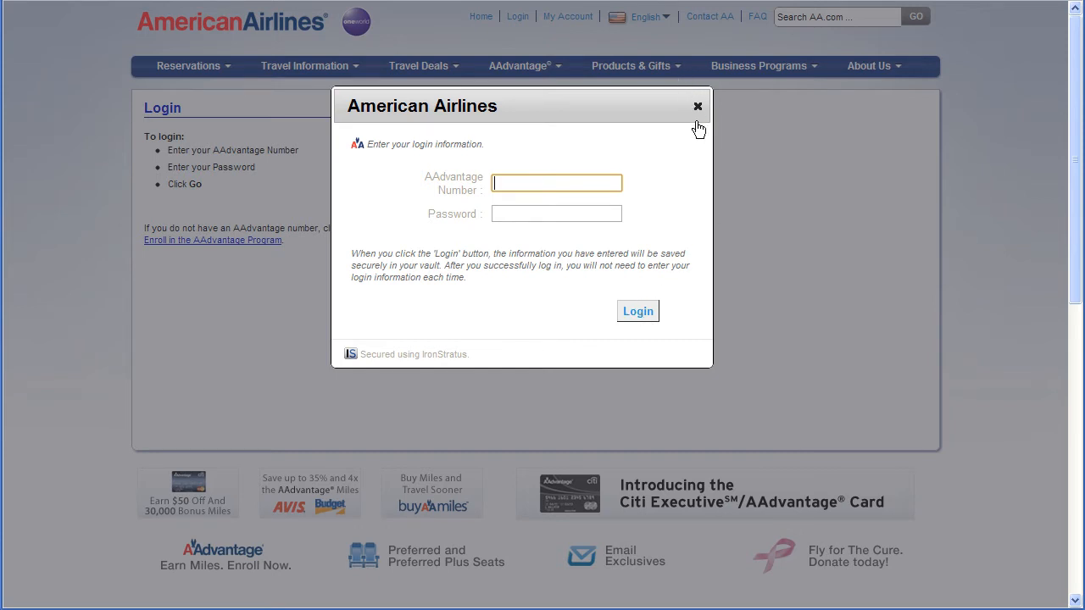
click(697, 106)
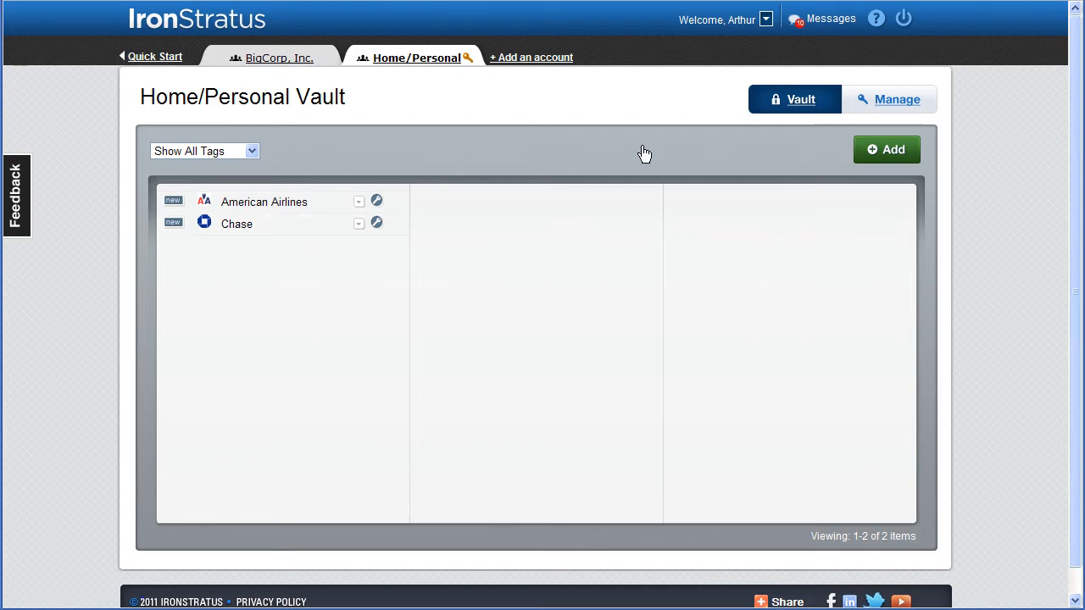
Step: Start adding a user to the Home/Personal account and enter the person's first name, last name and email, keeping the Managed User role
click(892, 106)
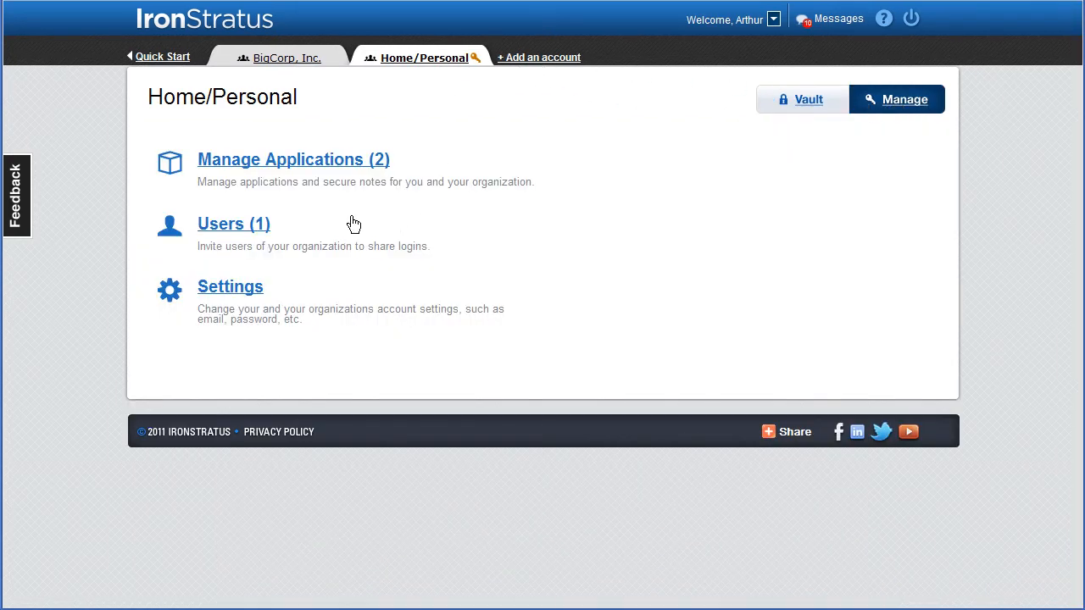
click(233, 225)
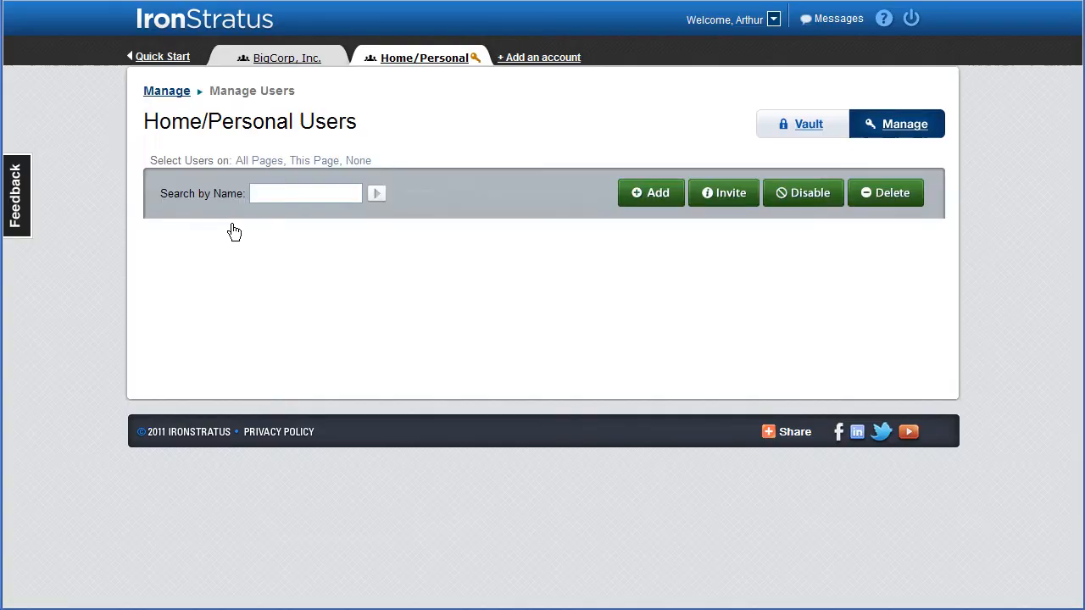
click(651, 194)
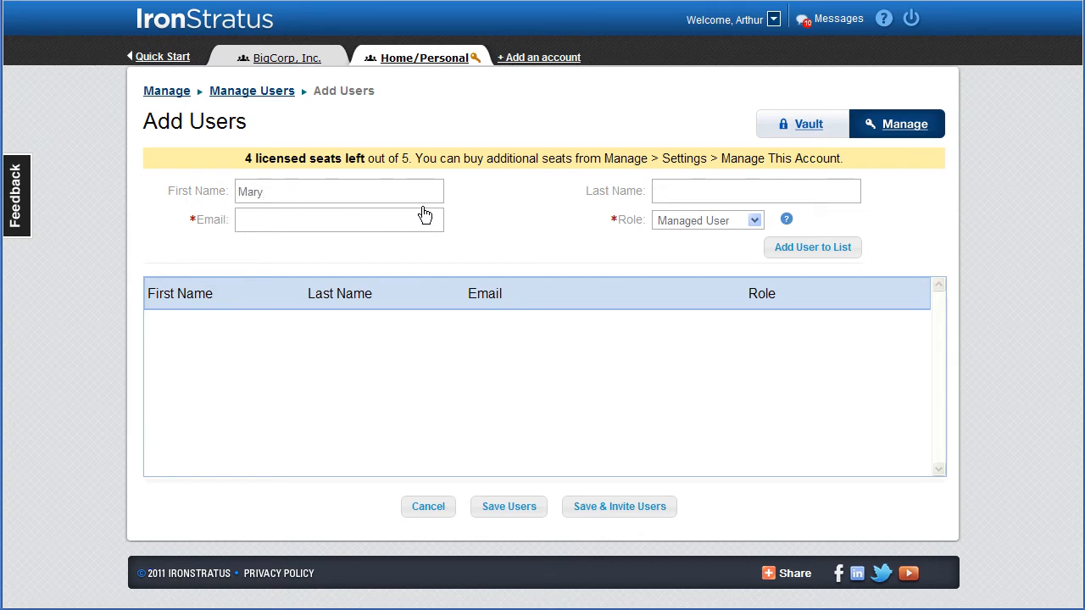
text(Clark)
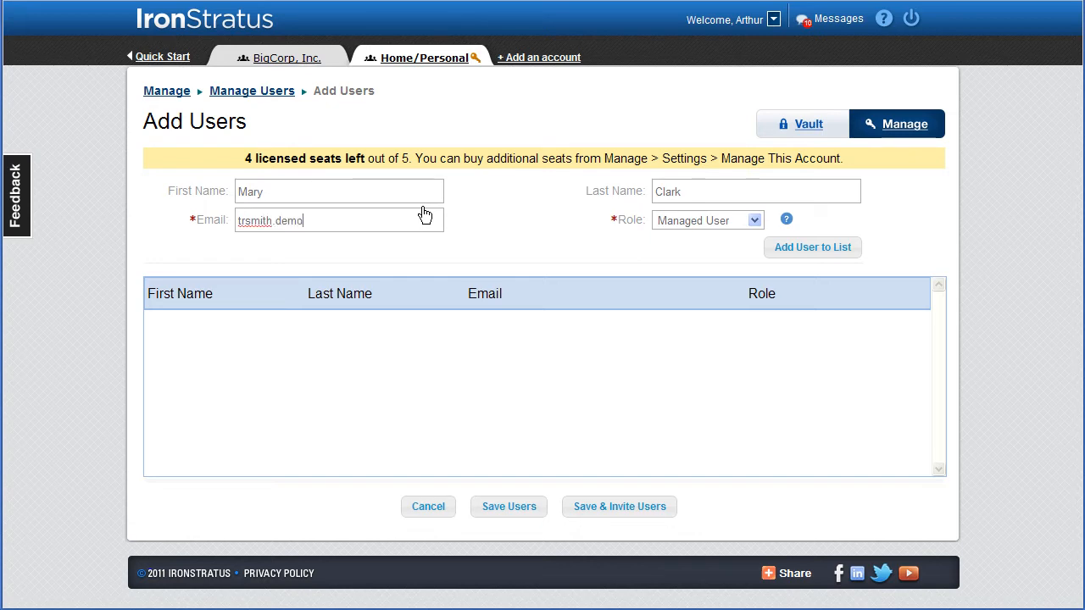
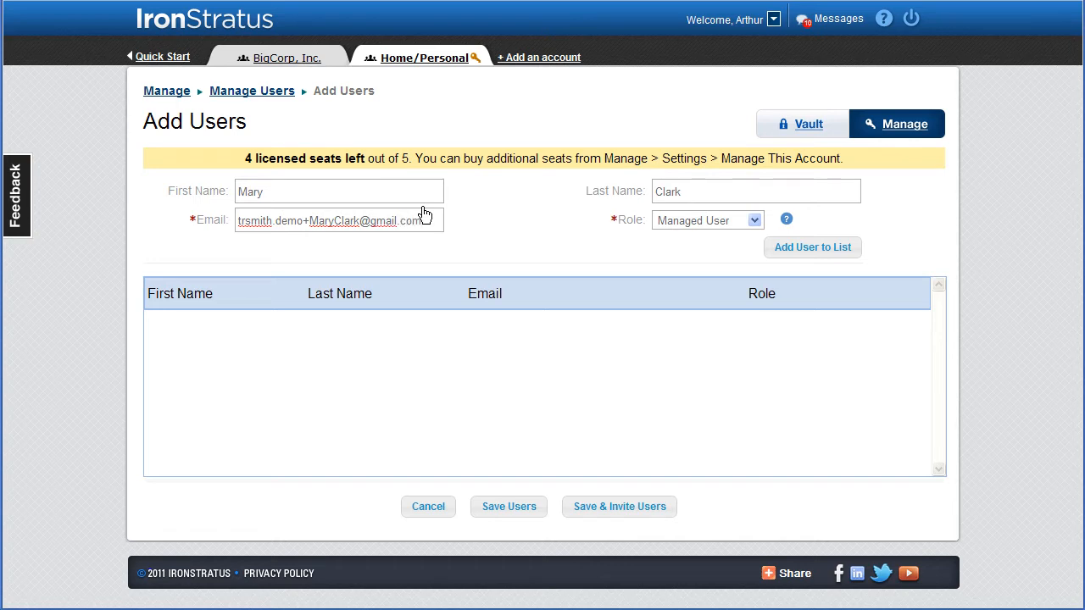
Step: Add the entered user to the list, save it, and send the invitation with its default subject, message and signature
click(816, 250)
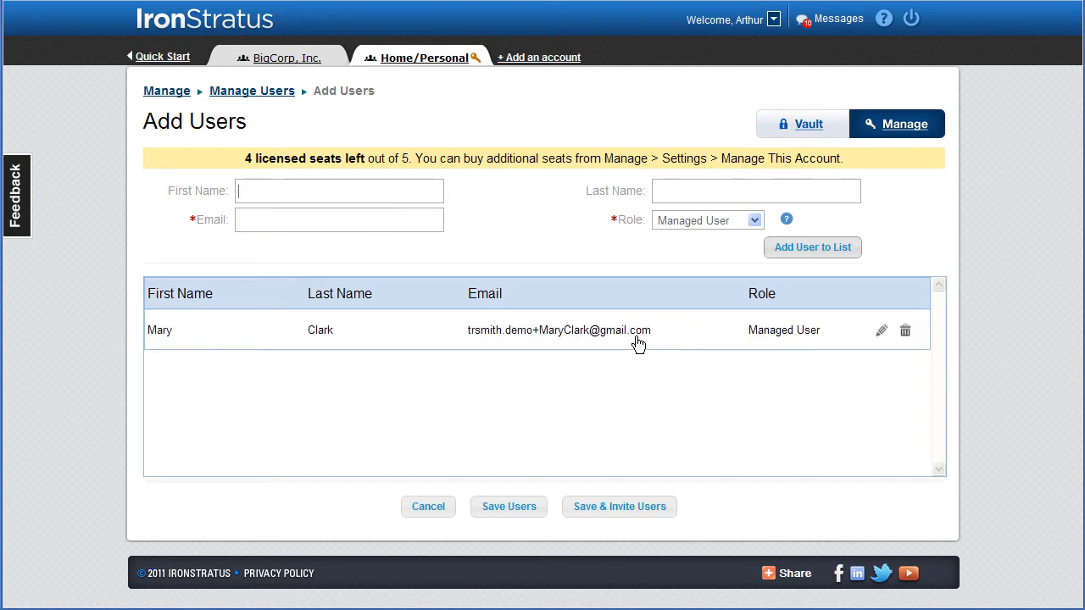
click(594, 509)
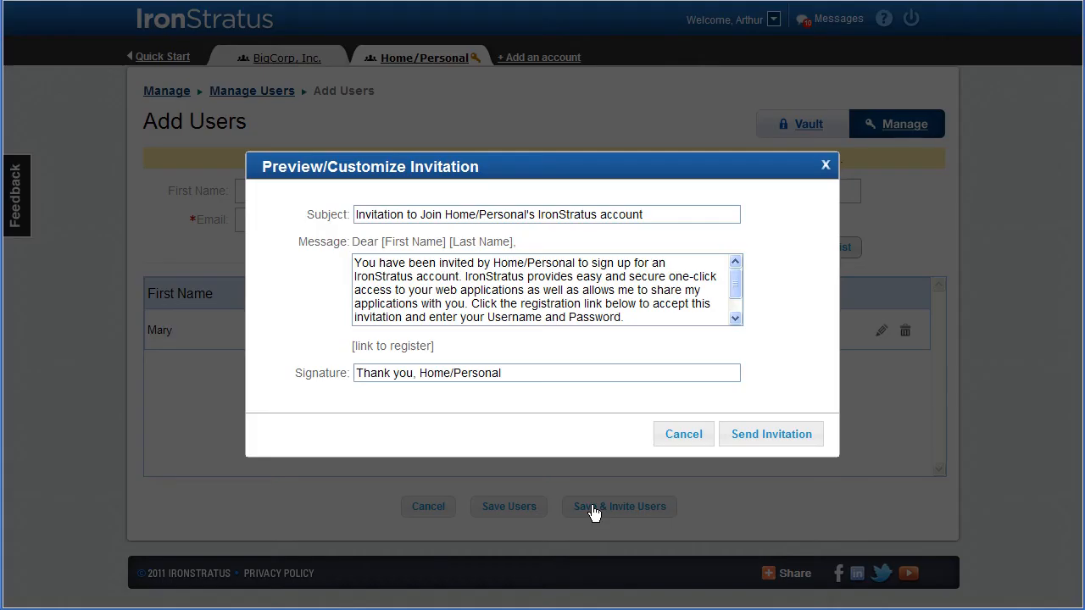
click(764, 435)
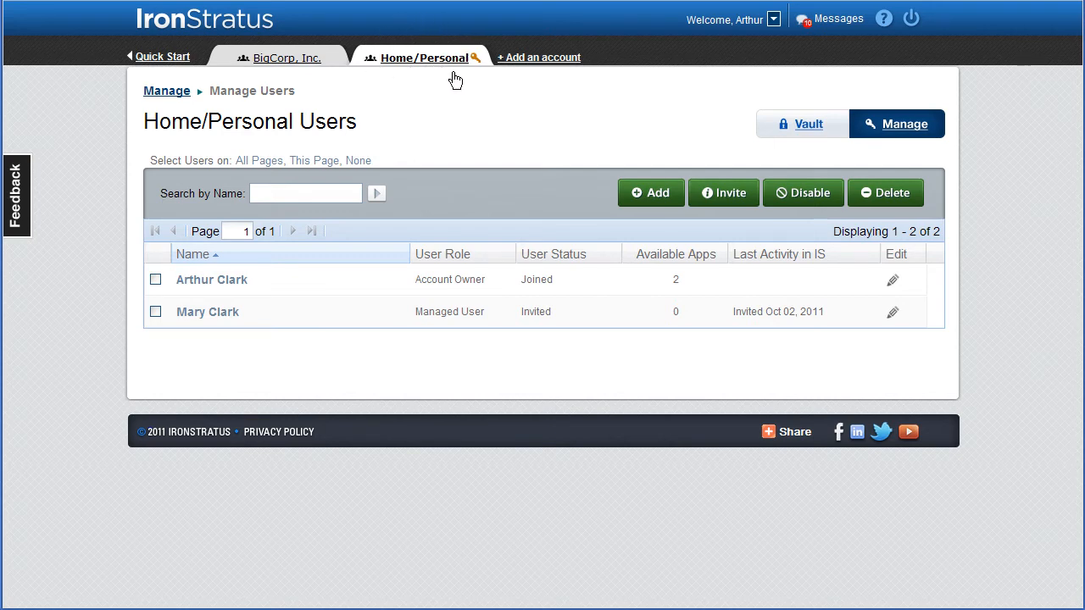
Step: View the BigCorp, Inc. vault, and return to the Home/Personal account's vault
click(281, 61)
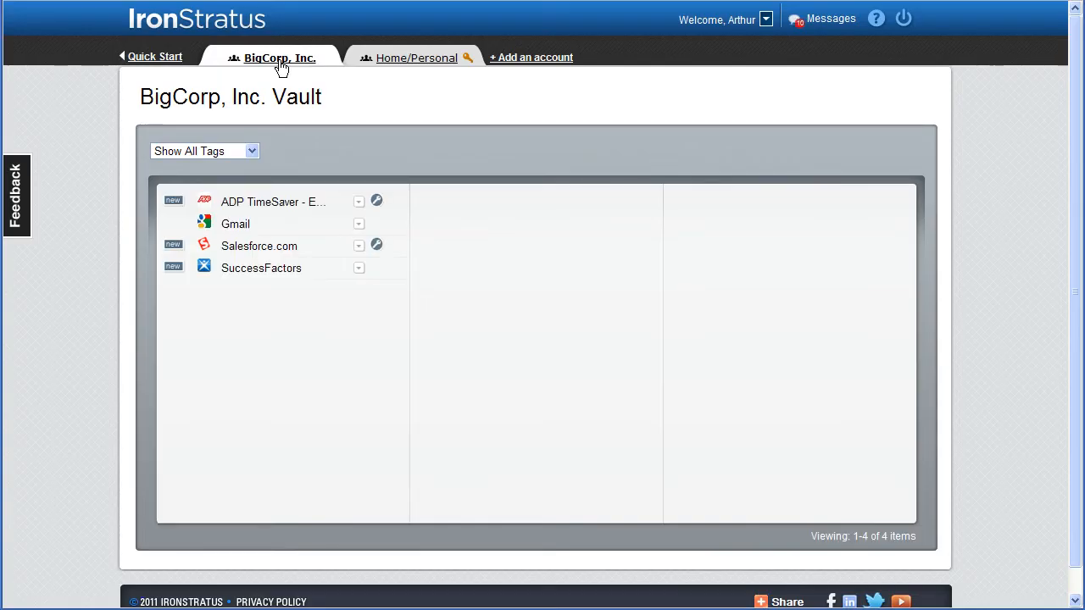
click(406, 60)
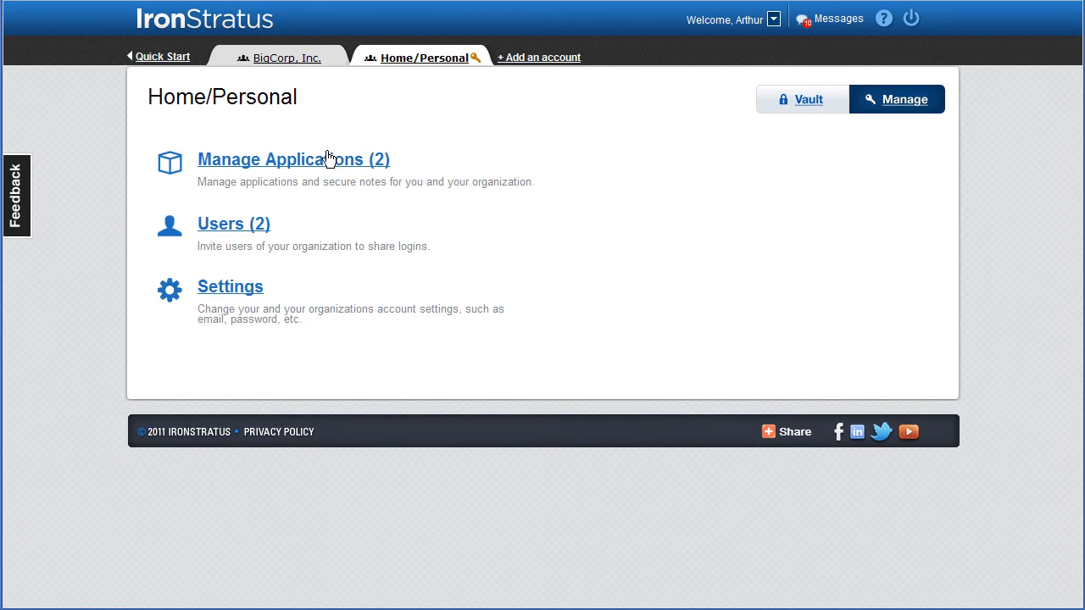
click(804, 101)
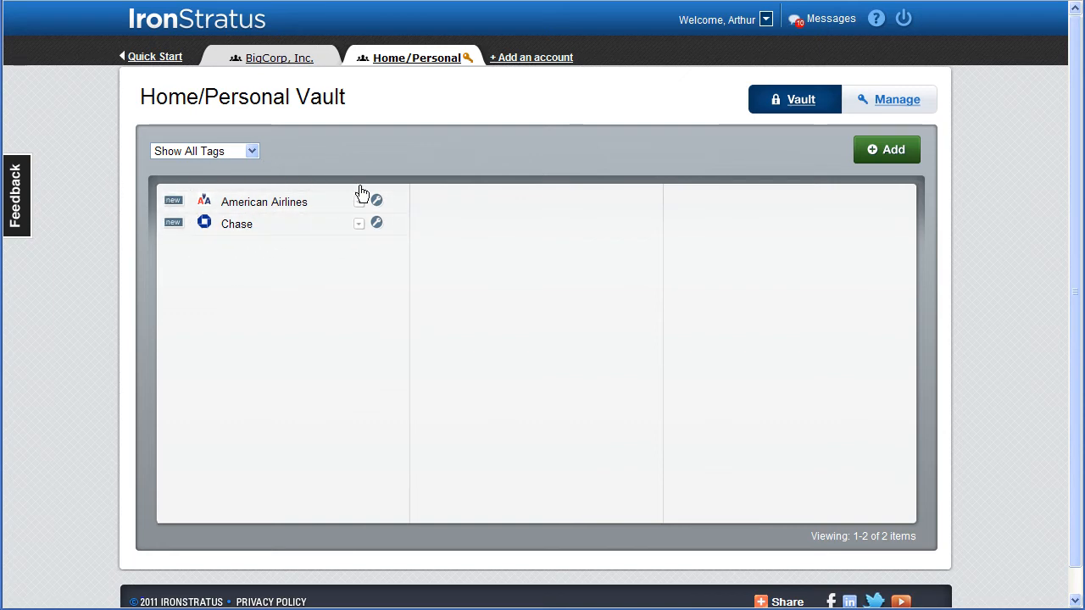
Step: Return to Home/Personal account management, and view and close the Getting Started guide
click(897, 102)
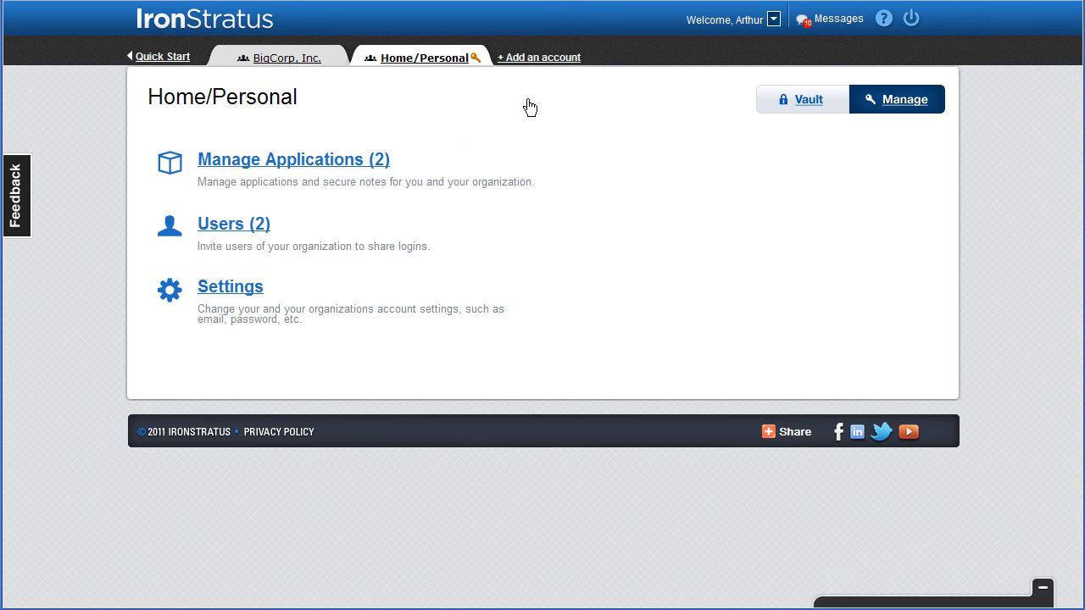
click(163, 57)
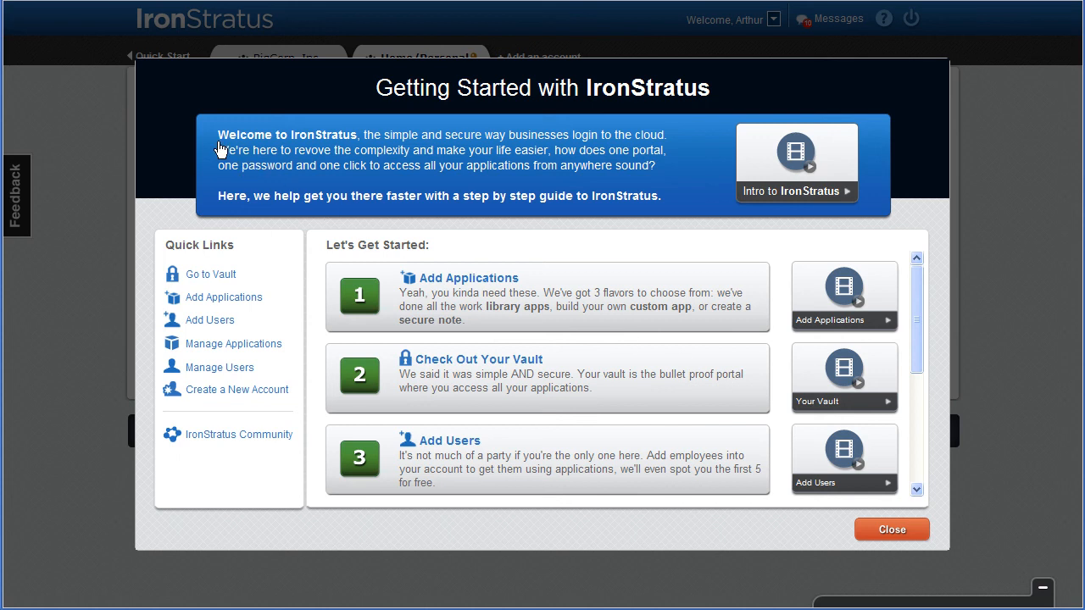
click(886, 529)
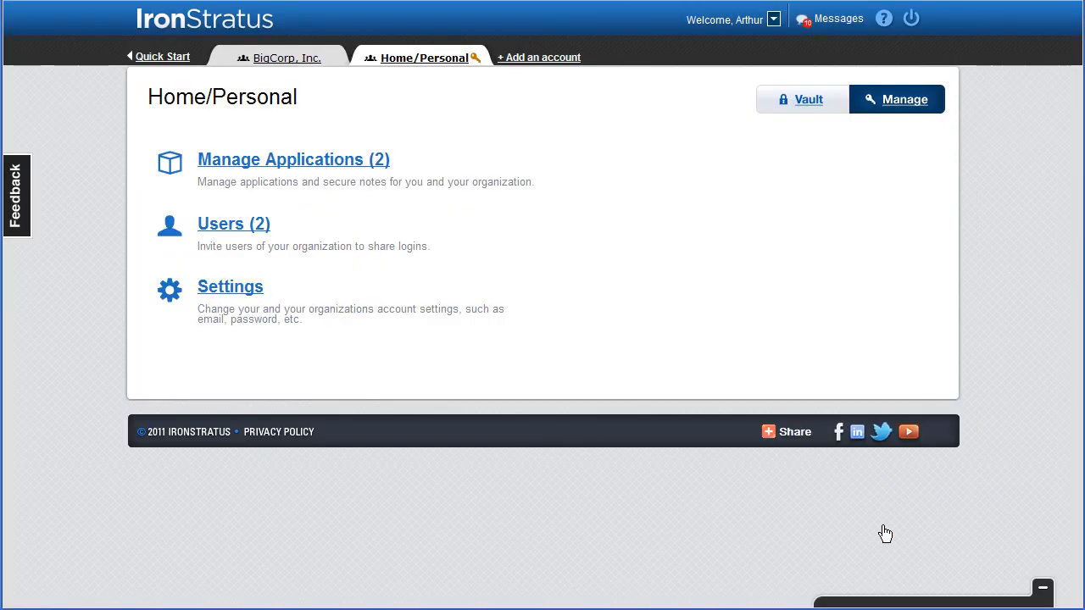